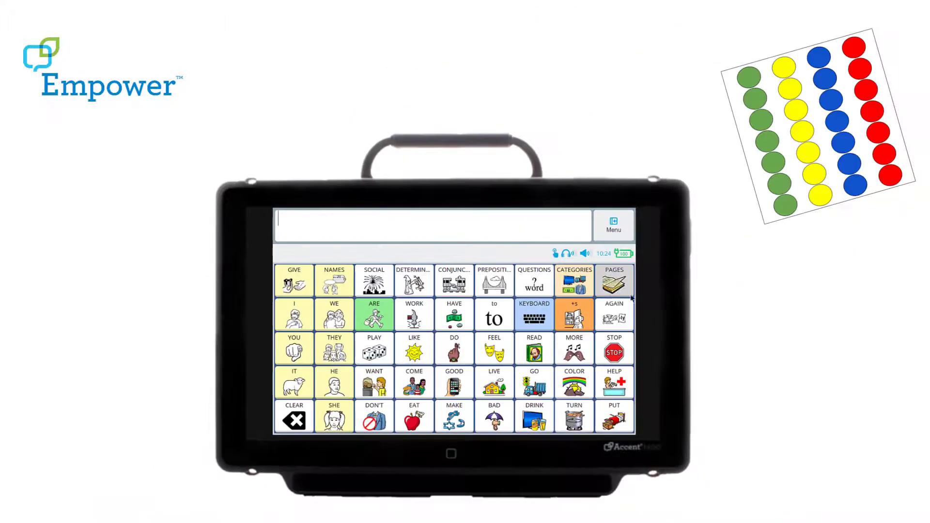
On the Pages page, speak six random Twister moves, then return to the CORE vocabulary page.
{"action": "left_click", "coordinate": [609, 291]}
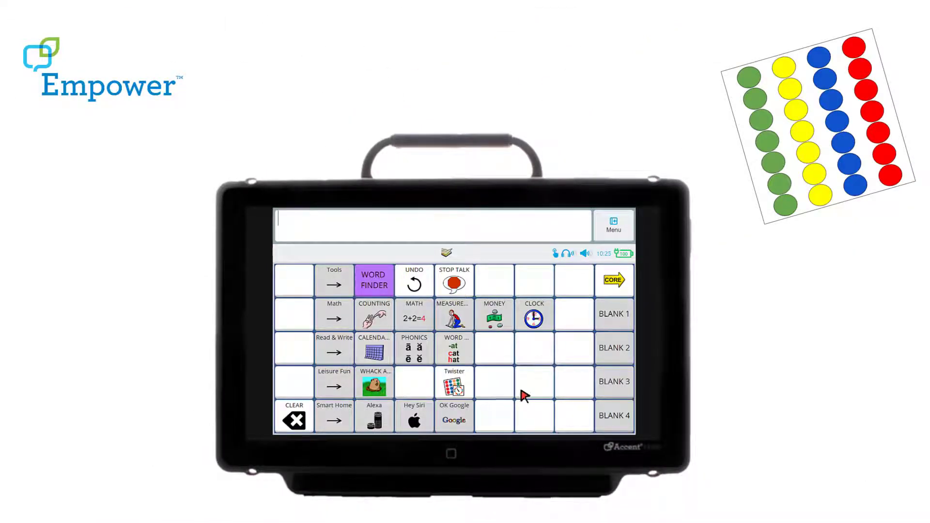
{"action": "left_click", "coordinate": [470, 382]}
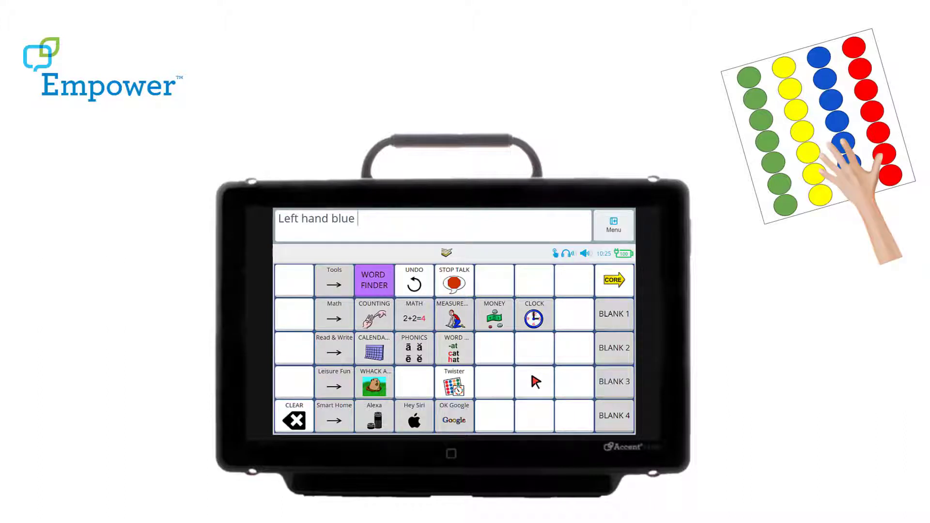
{"action": "left_click", "coordinate": [471, 382]}
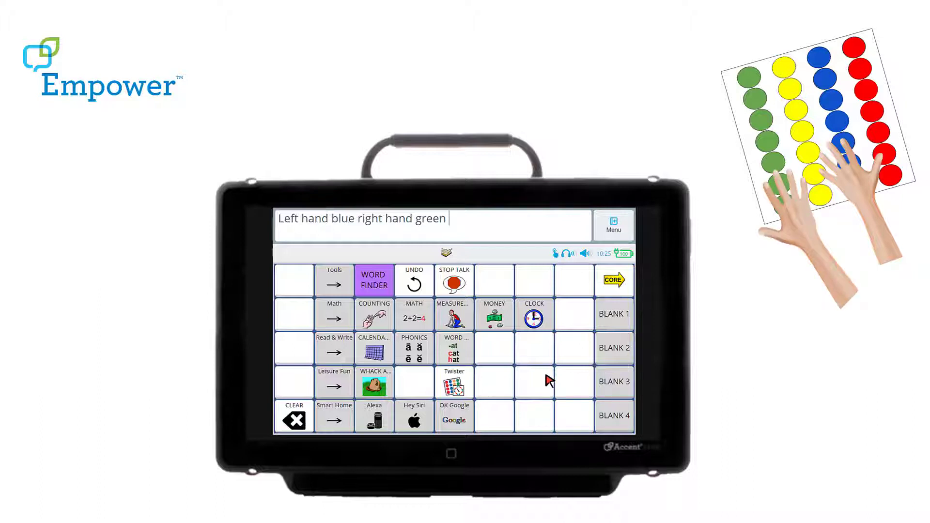
{"action": "left_click", "coordinate": [464, 377]}
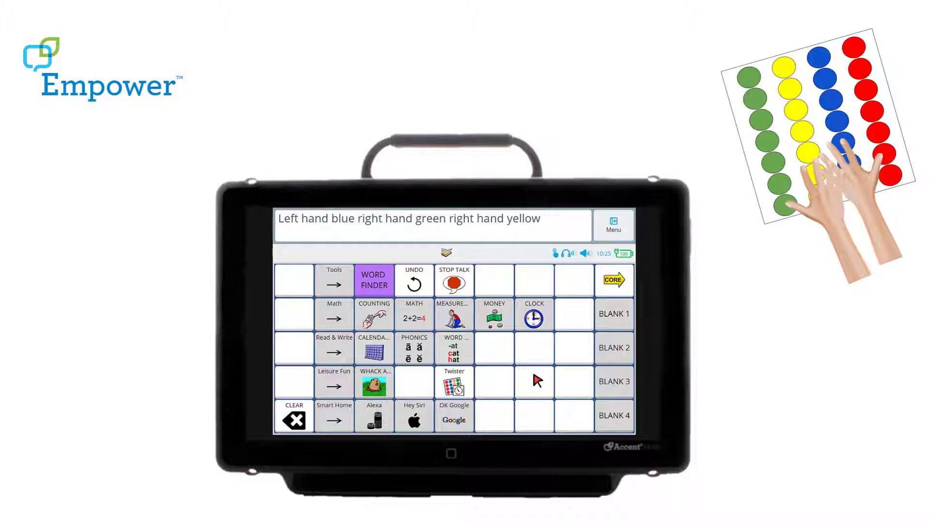
{"action": "left_click", "coordinate": [450, 379]}
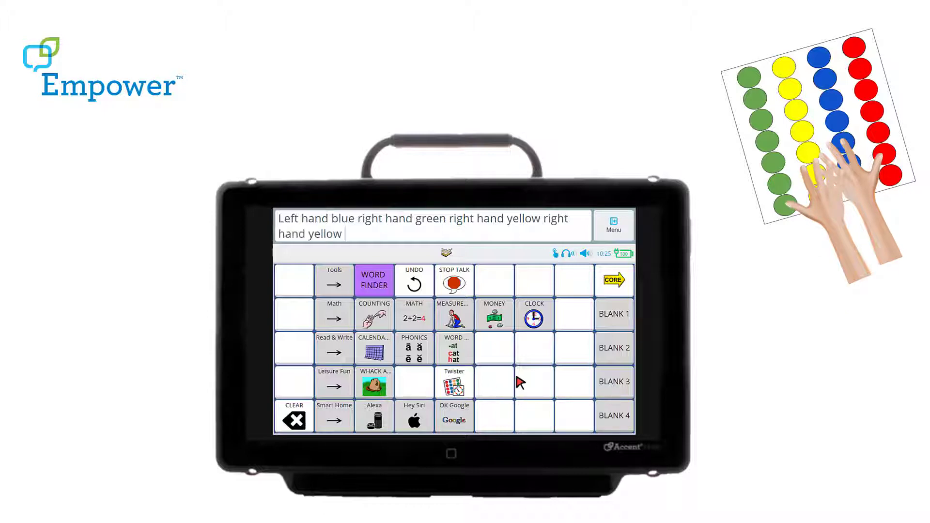
{"action": "left_click", "coordinate": [464, 377]}
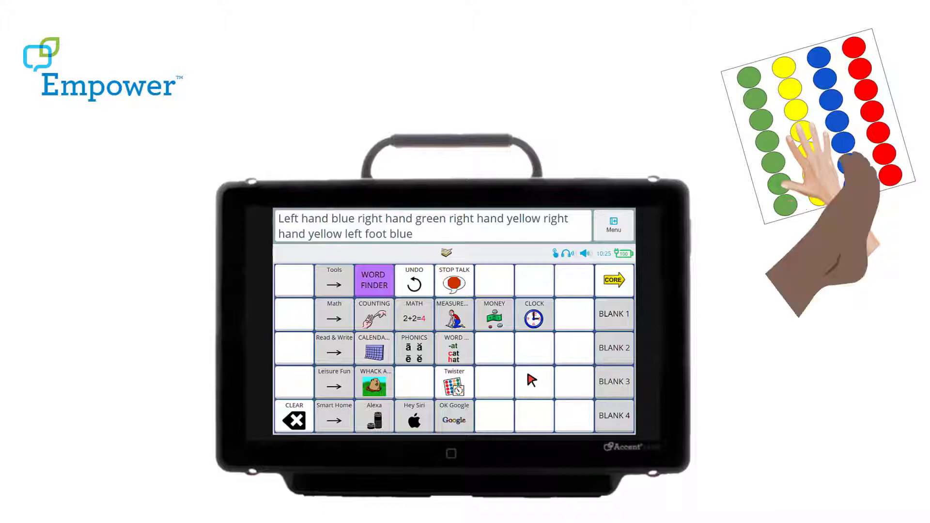
{"action": "left_click", "coordinate": [468, 377]}
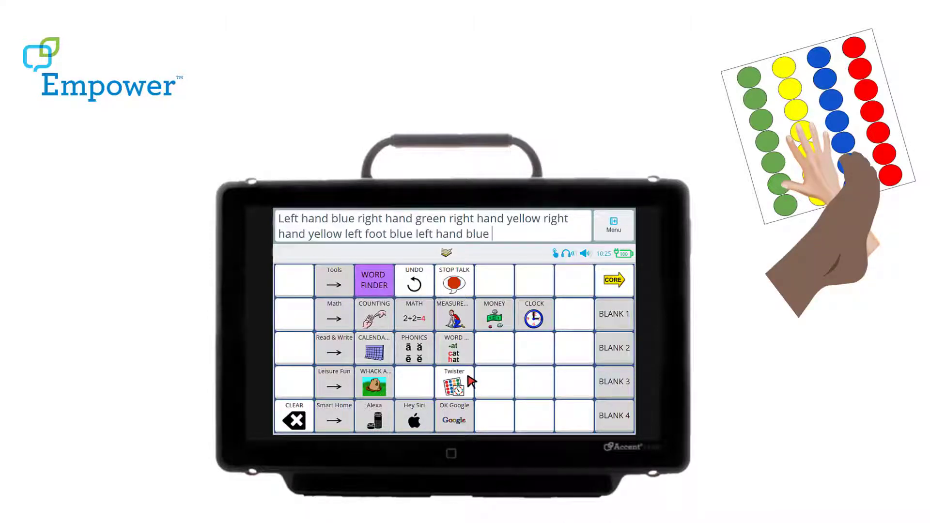
{"action": "left_click", "coordinate": [614, 280]}
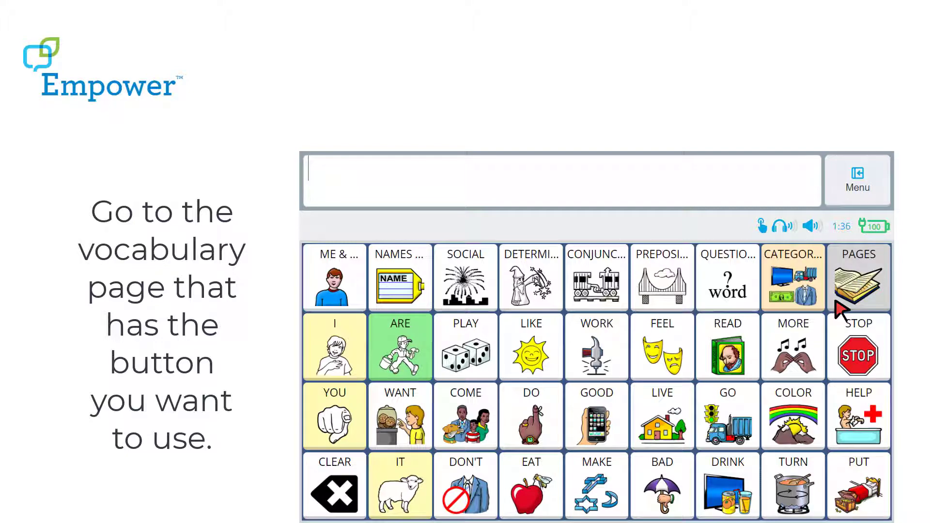
Go to the PAGES vocabulary page and bring up the main Menu over it.
{"action": "left_click", "coordinate": [851, 285]}
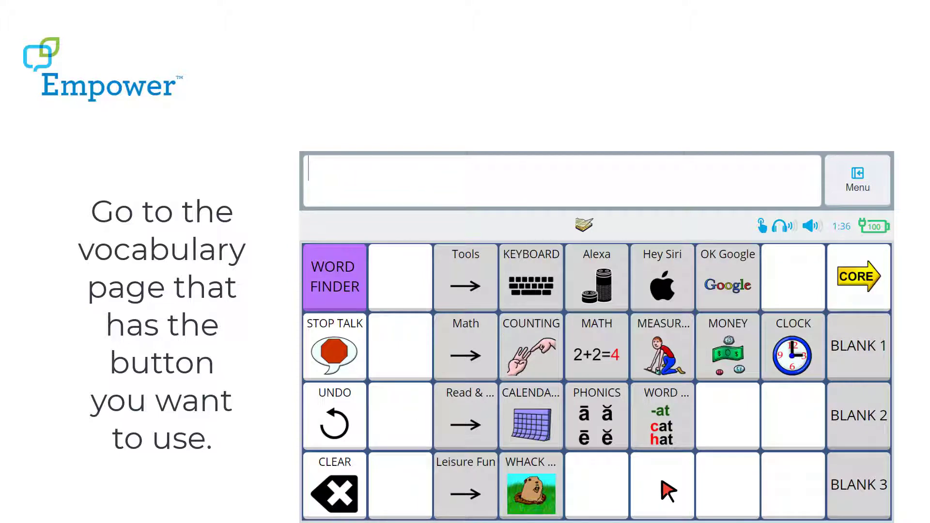
{"action": "left_click", "coordinate": [863, 193]}
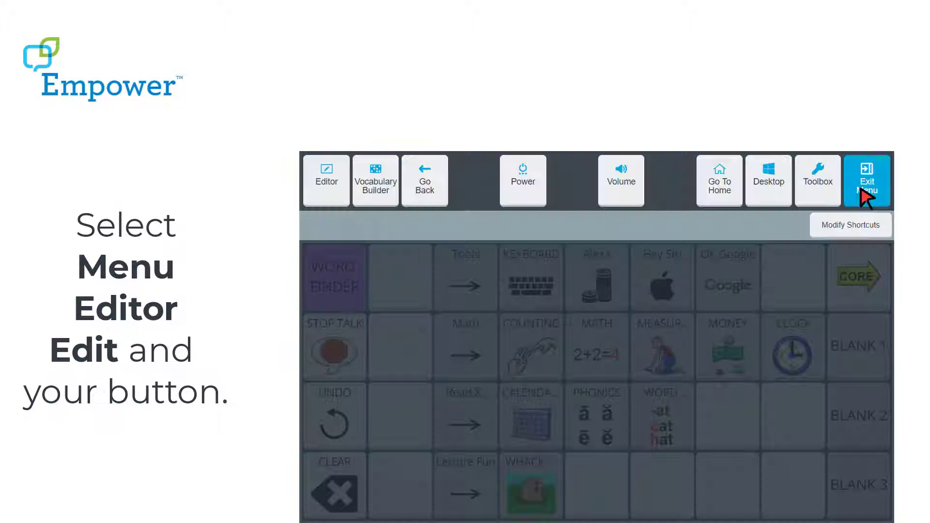
Enter the Editor in button-edit mode and open the Edit Button window for an empty cell.
{"action": "left_click", "coordinate": [334, 191]}
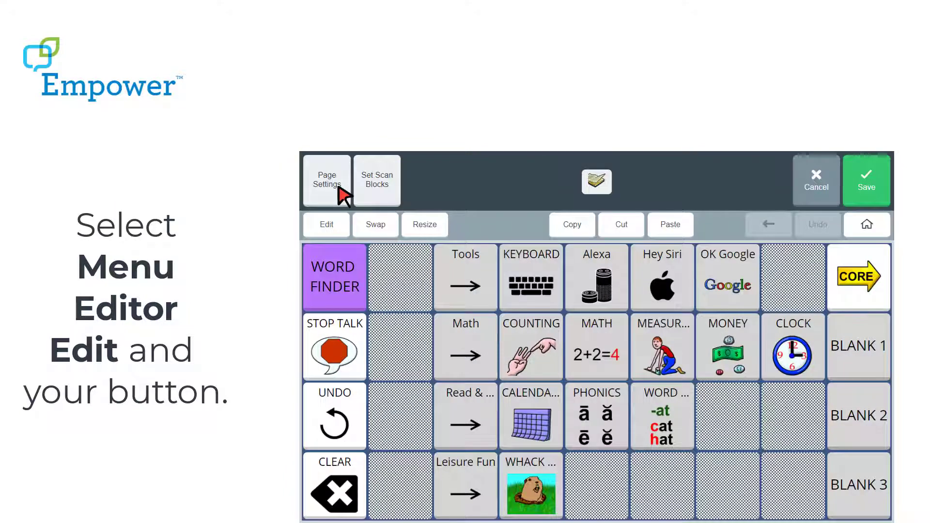
{"action": "left_click", "coordinate": [339, 230]}
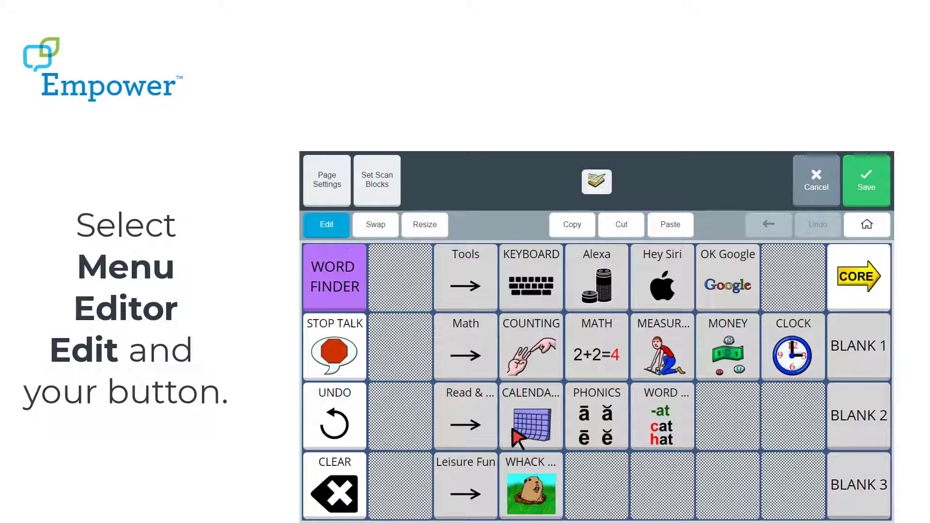
{"action": "left_click", "coordinate": [668, 506]}
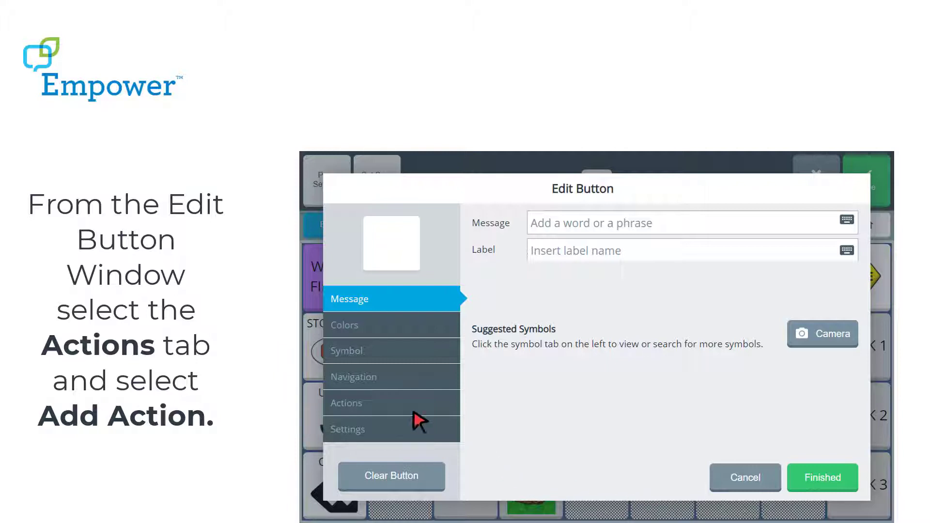
Add a List-O-Matic action from the Fun Things group to the button.
{"action": "left_click", "coordinate": [378, 413]}
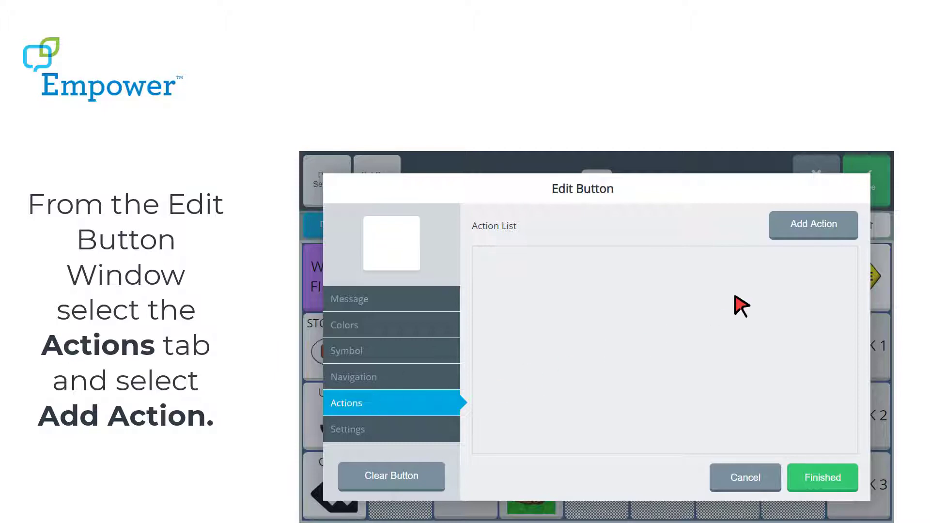
{"action": "left_click", "coordinate": [824, 234]}
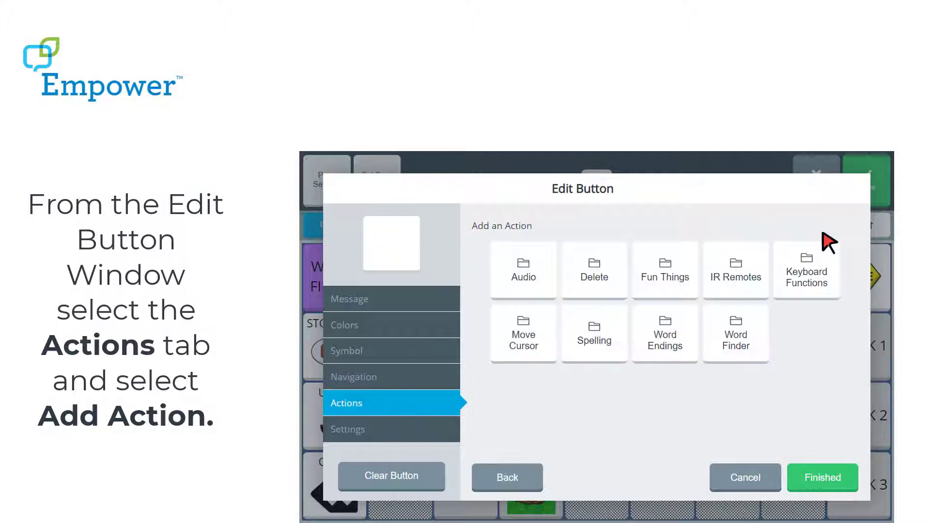
{"action": "left_click", "coordinate": [673, 298]}
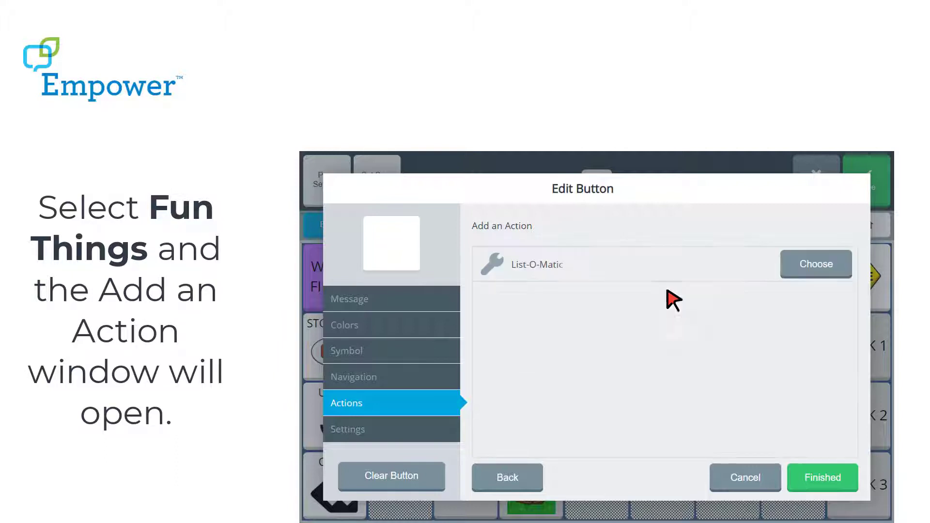
{"action": "left_click", "coordinate": [842, 269]}
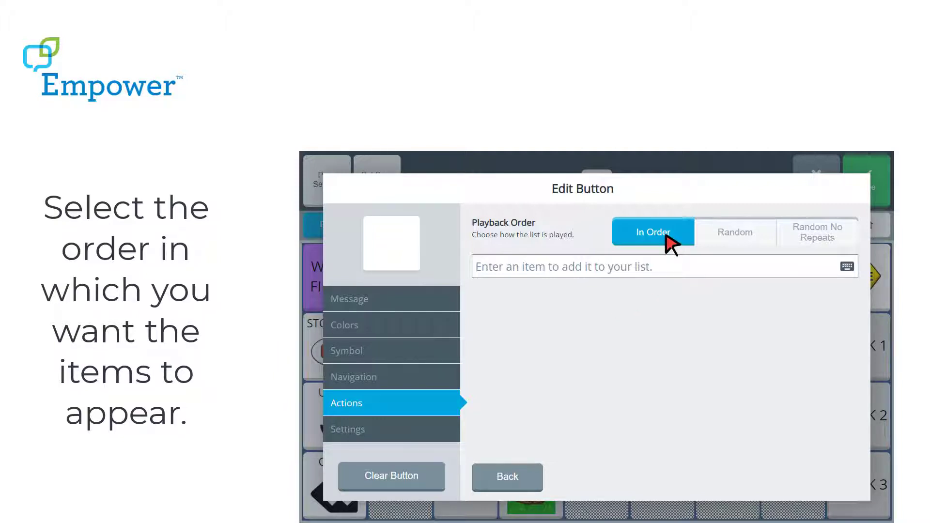
Set List-O-Matic's Playback Order to Random No Repeats.
{"action": "left_click", "coordinate": [733, 245]}
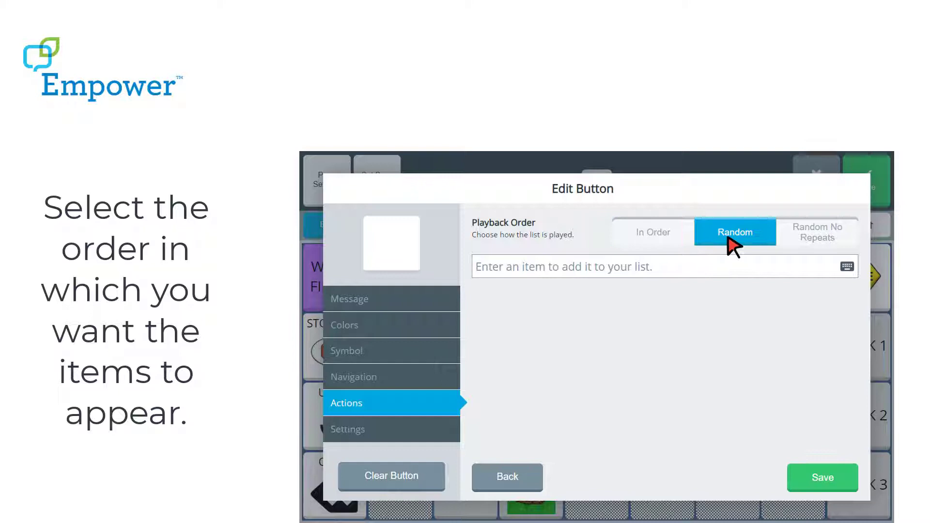
{"action": "left_click", "coordinate": [800, 251]}
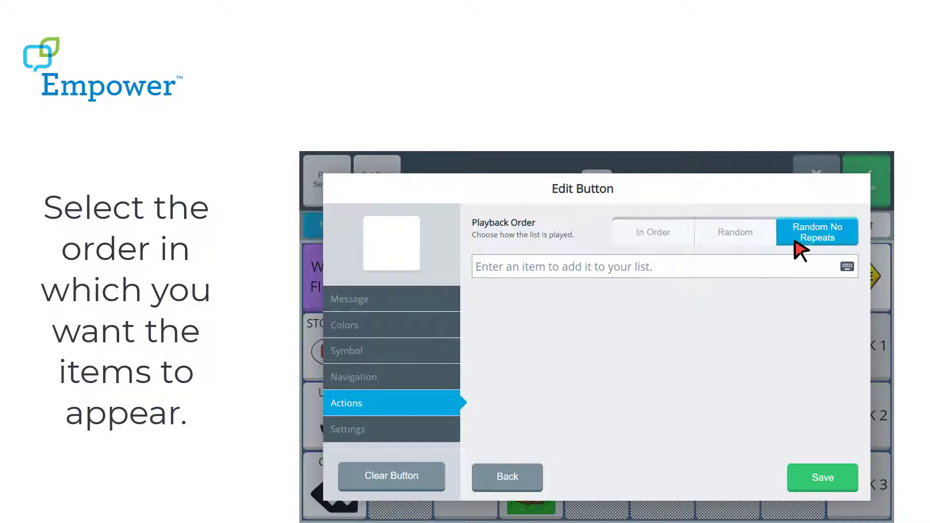
Switch playback order back to Random and add 'red' and 'blue' as list items.
{"action": "left_click", "coordinate": [733, 242]}
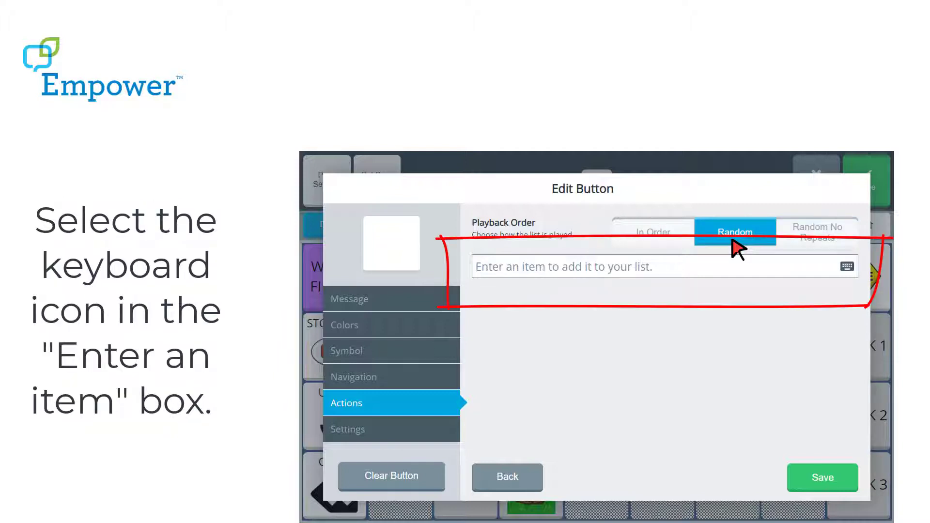
{"action": "left_click", "coordinate": [625, 268]}
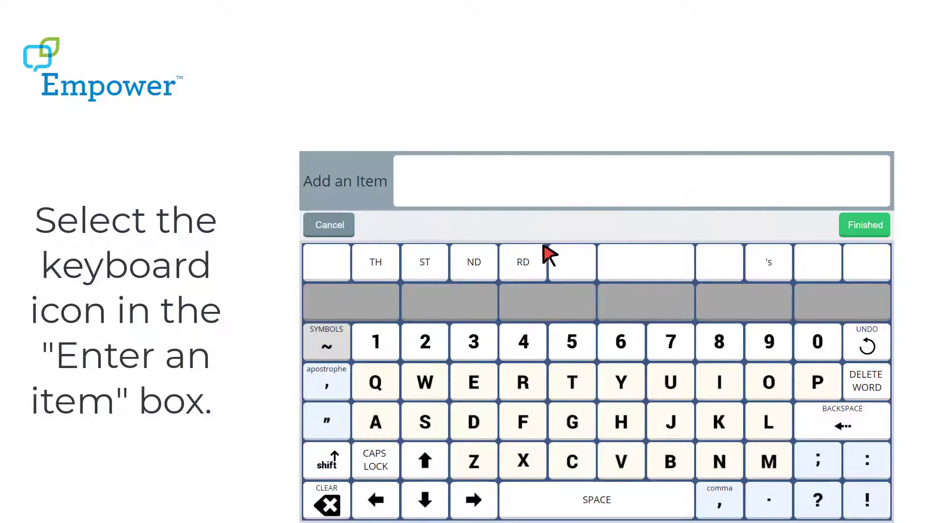
{"action": "type", "text": "red"}
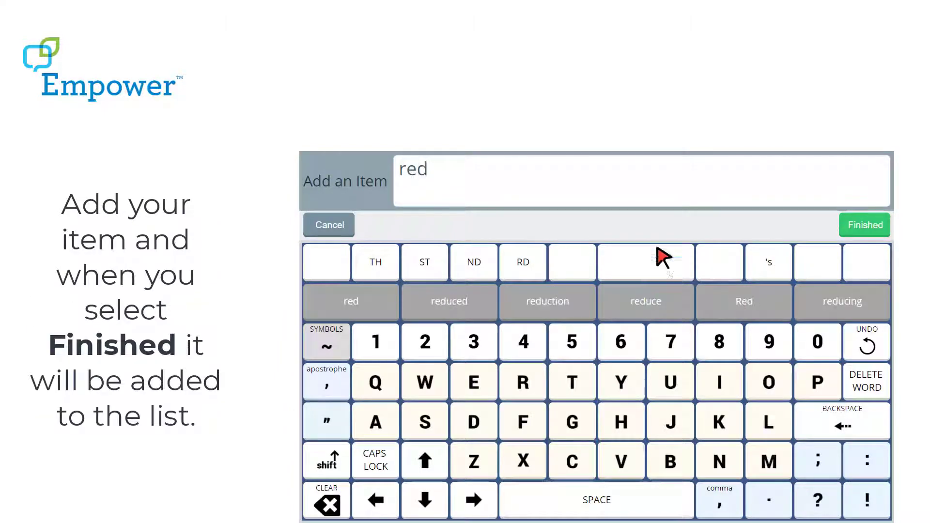
{"action": "left_click", "coordinate": [865, 226]}
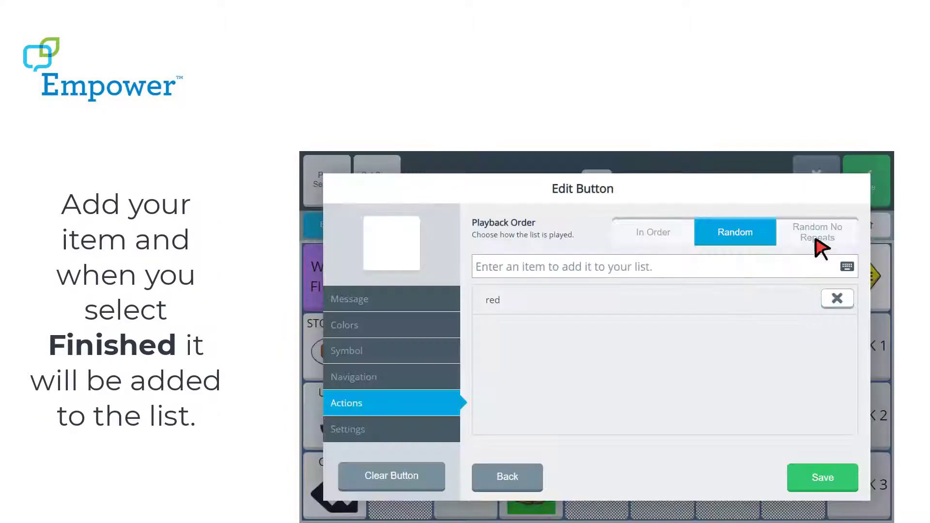
{"action": "left_click", "coordinate": [594, 270]}
{"action": "type", "text": "blu"}
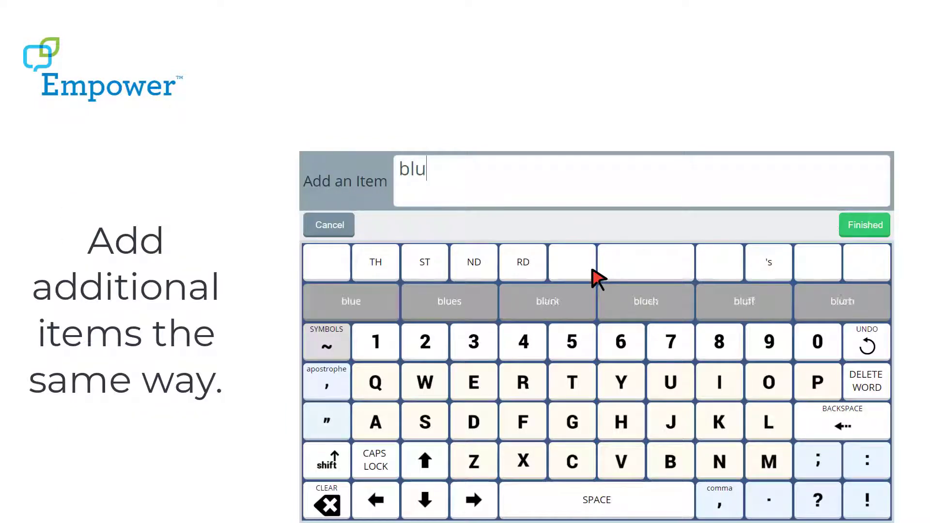
{"action": "type", "text": "e"}
{"action": "left_click", "coordinate": [863, 227]}
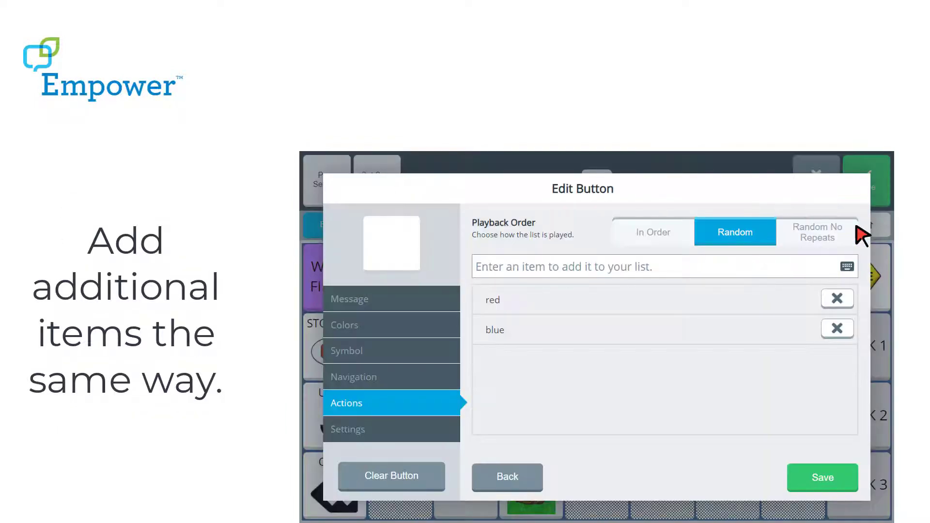
Add 'green', 'yellow', 'purple' and 'pink' as further list items.
{"action": "left_click", "coordinate": [554, 271]}
{"action": "type", "text": "gree"}
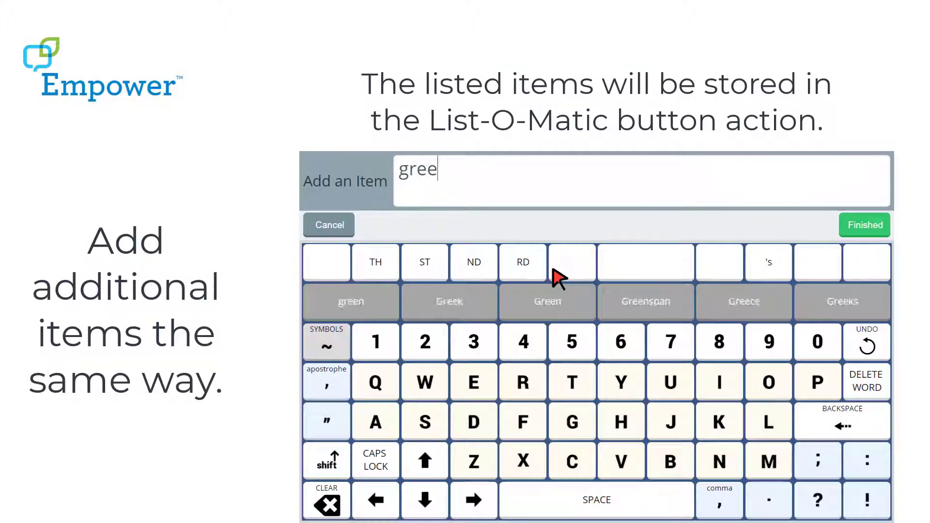
{"action": "type", "text": "n"}
{"action": "left_click", "coordinate": [855, 225]}
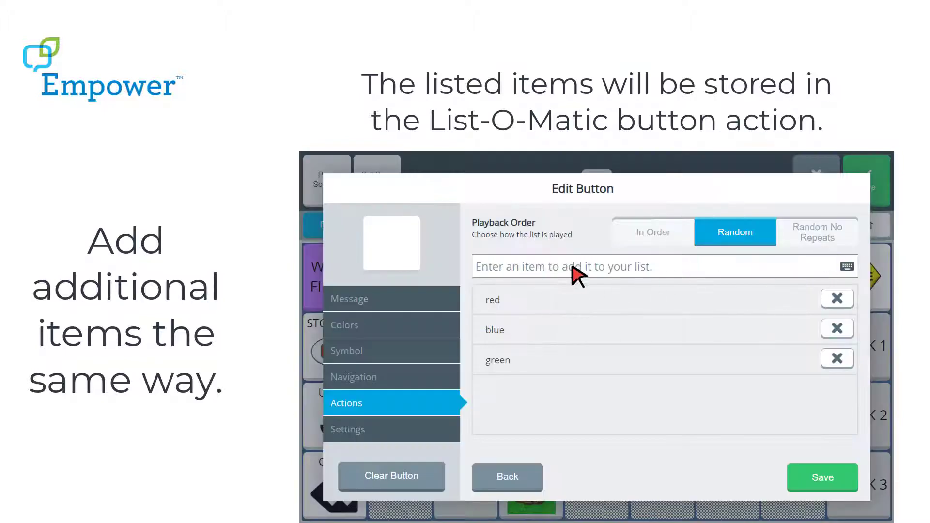
{"action": "left_click", "coordinate": [599, 268]}
{"action": "type", "text": "yello"}
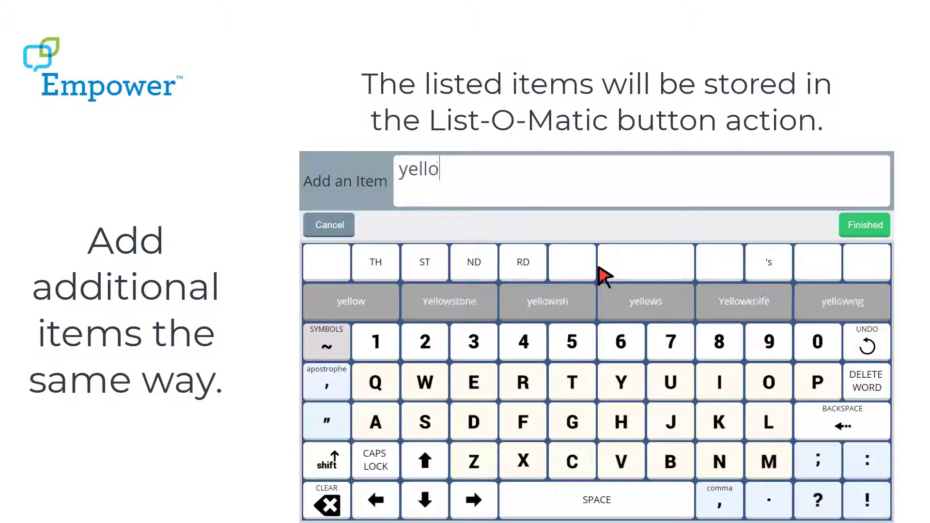
{"action": "type", "text": "w"}
{"action": "left_click", "coordinate": [855, 228]}
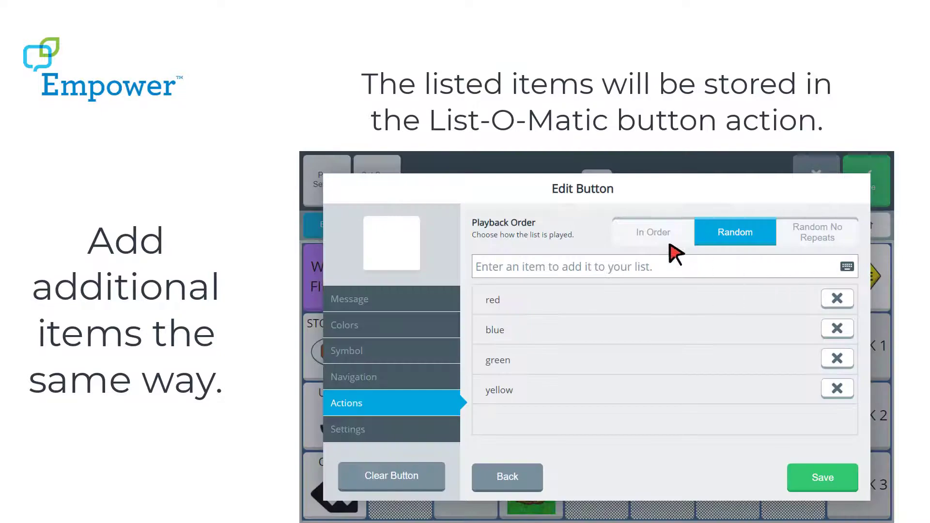
{"action": "left_click", "coordinate": [609, 267]}
{"action": "type", "text": "purple"}
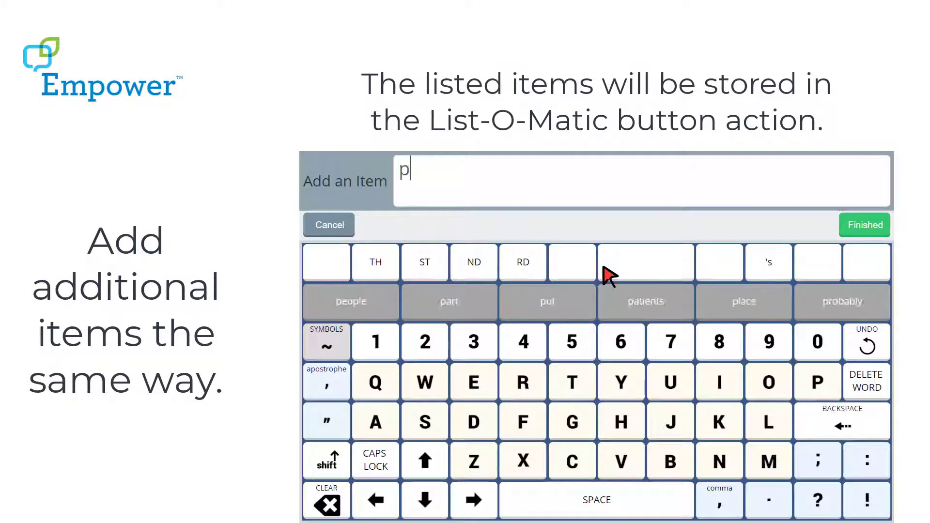
{"action": "left_click", "coordinate": [846, 234]}
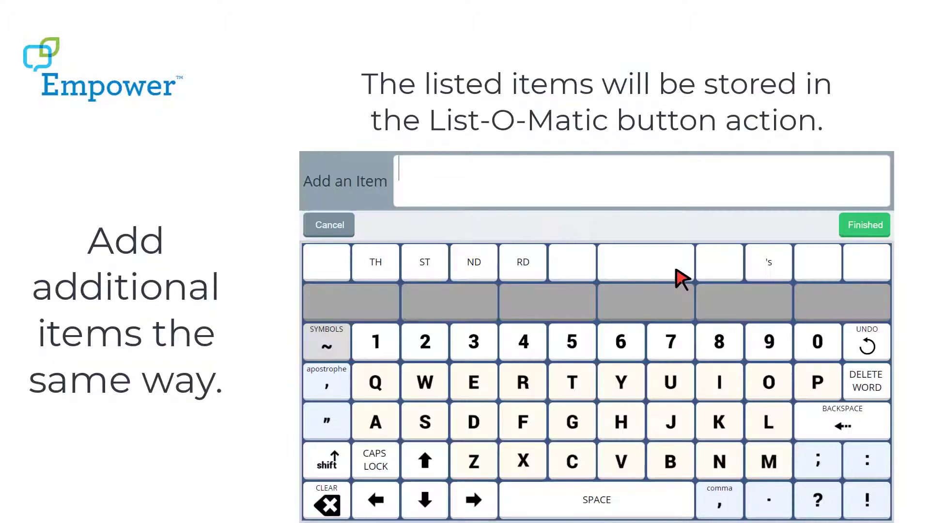
{"action": "type", "text": "pink"}
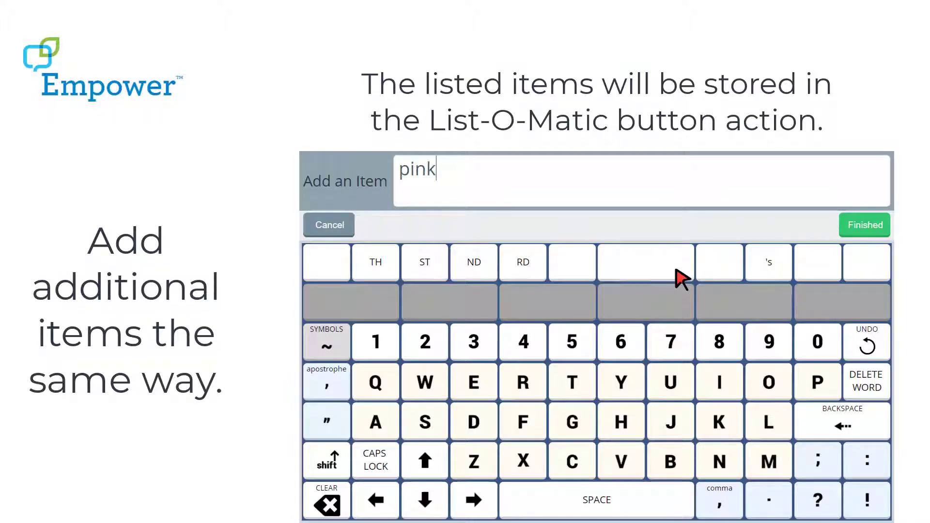
{"action": "left_click", "coordinate": [873, 228]}
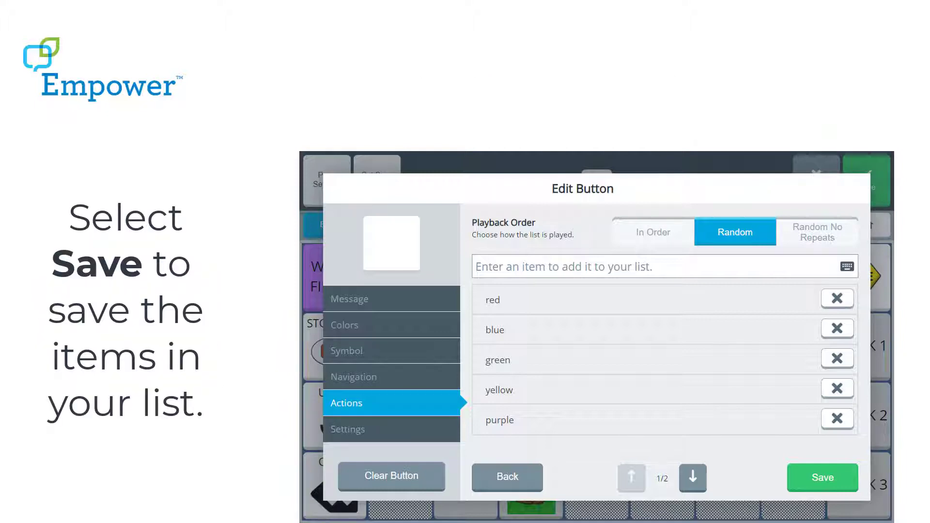
Save the colour word list as the button's List-O-Matic action.
{"action": "left_click", "coordinate": [822, 483]}
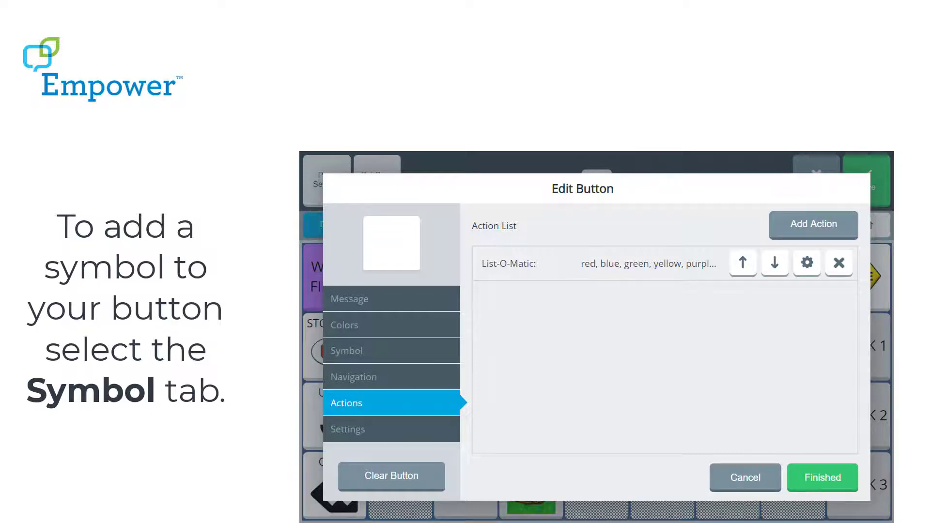
Search symbols for 'colors' and assign the multicoloured grid symbol to the button.
{"action": "left_click", "coordinate": [347, 361]}
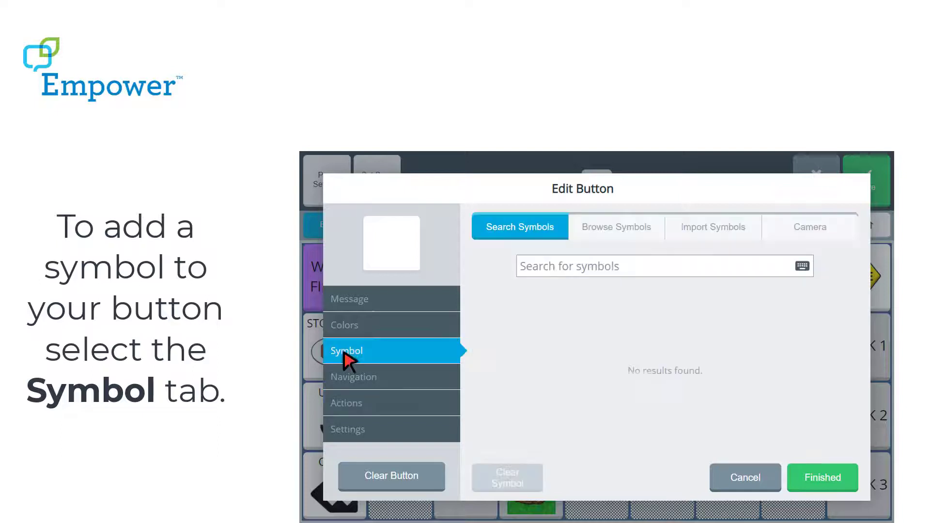
{"action": "left_click", "coordinate": [571, 268]}
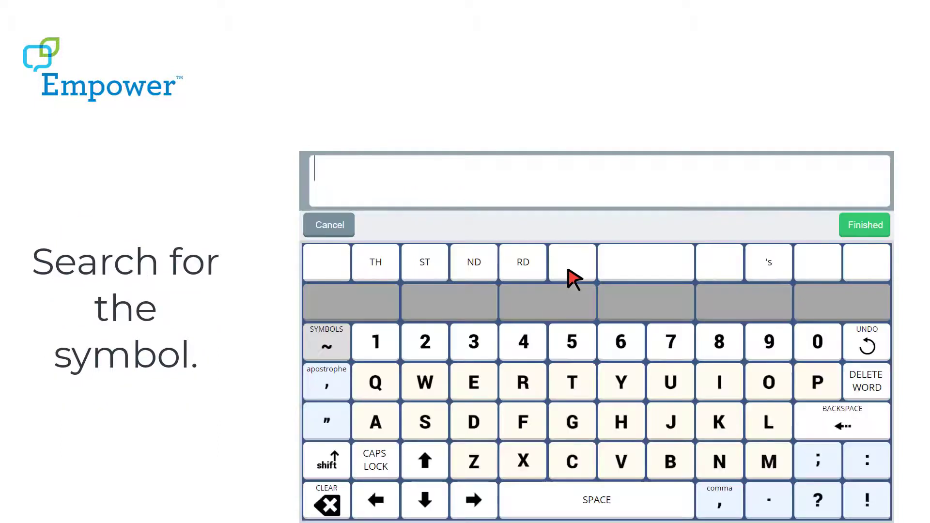
{"action": "type", "text": "colors"}
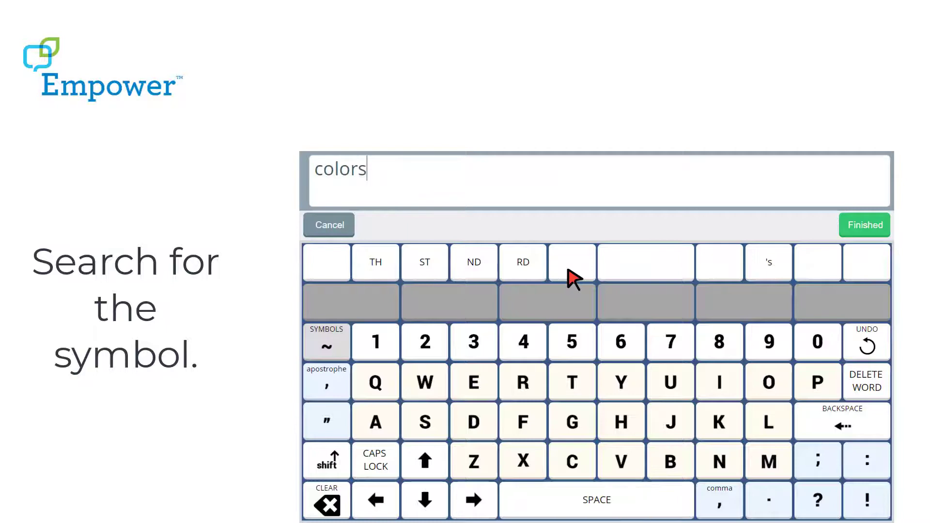
{"action": "left_click", "coordinate": [865, 228]}
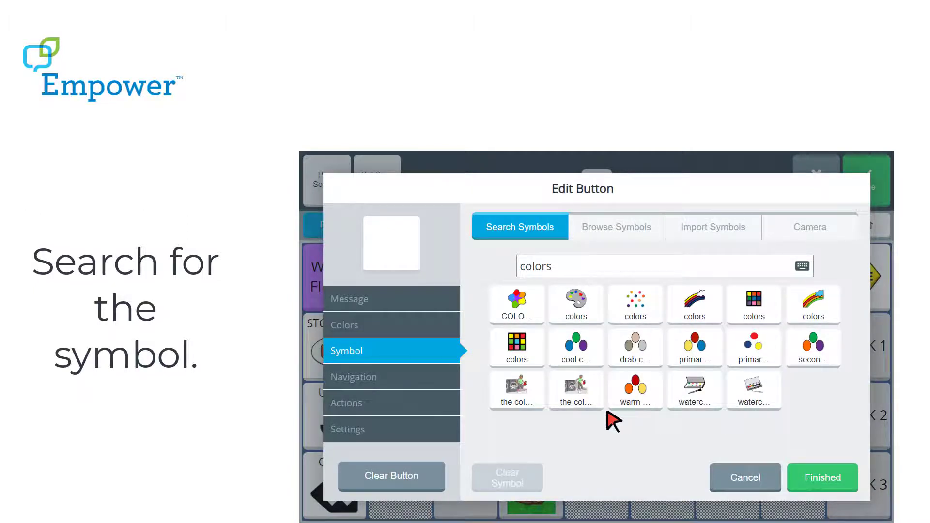
{"action": "left_click", "coordinate": [517, 346]}
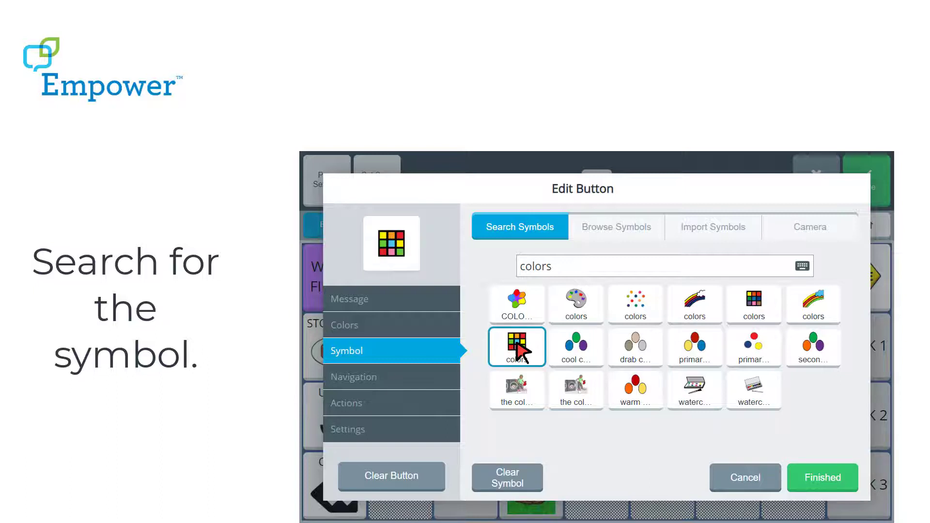
{"action": "left_click", "coordinate": [374, 304]}
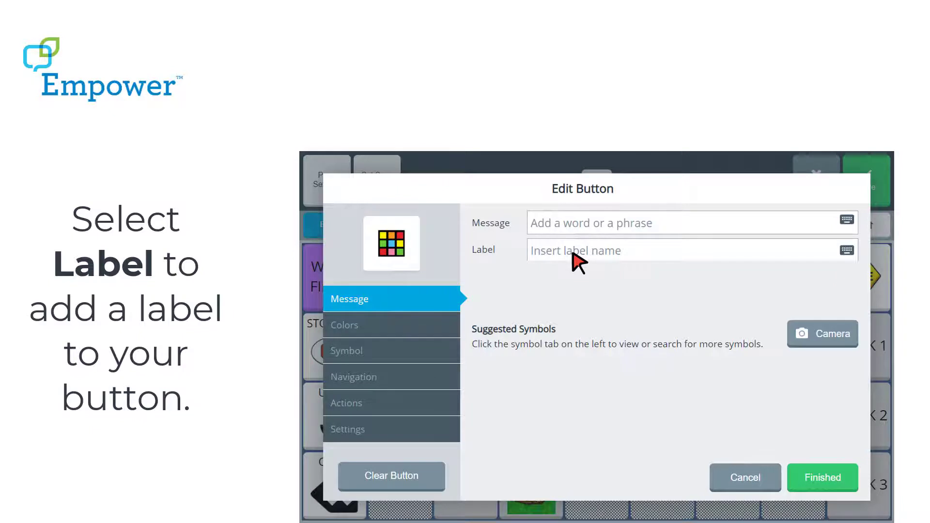
Label the button 'colors' and finish editing it.
{"action": "left_click", "coordinate": [579, 262]}
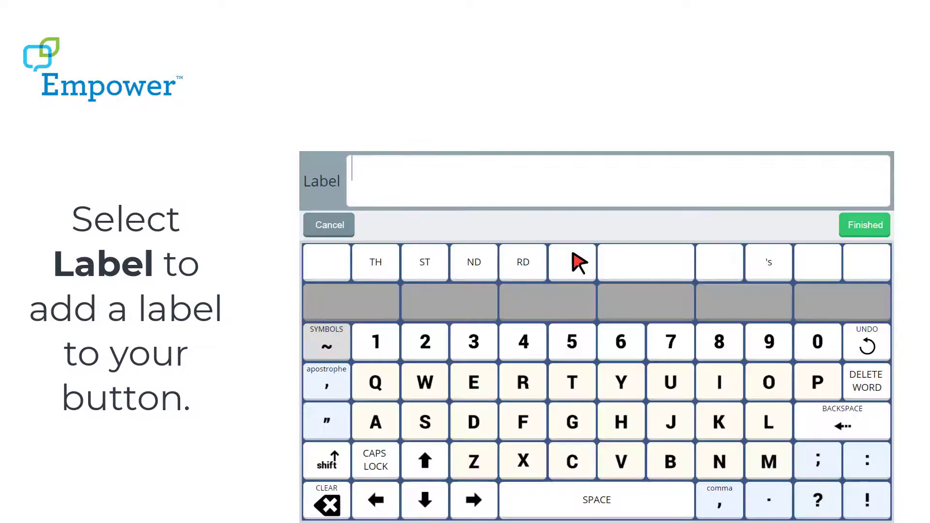
{"action": "type", "text": "colors"}
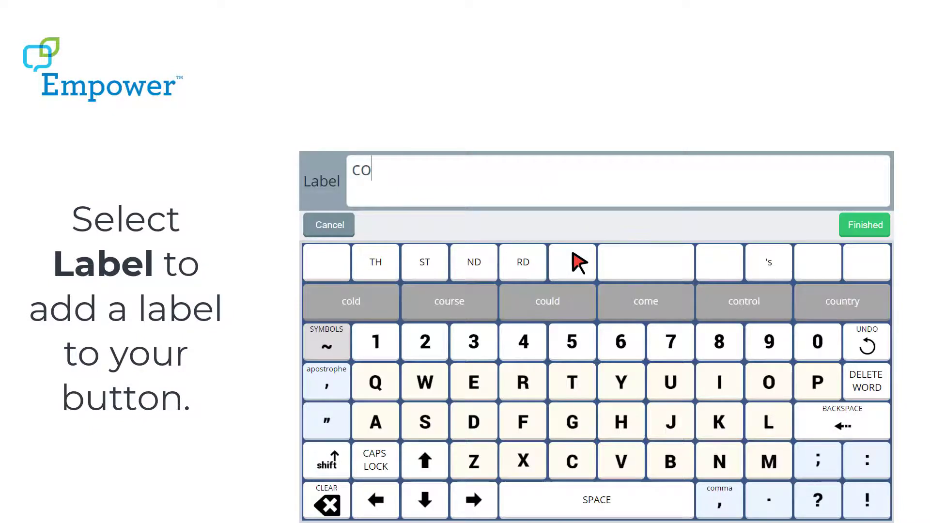
{"action": "left_click", "coordinate": [870, 226]}
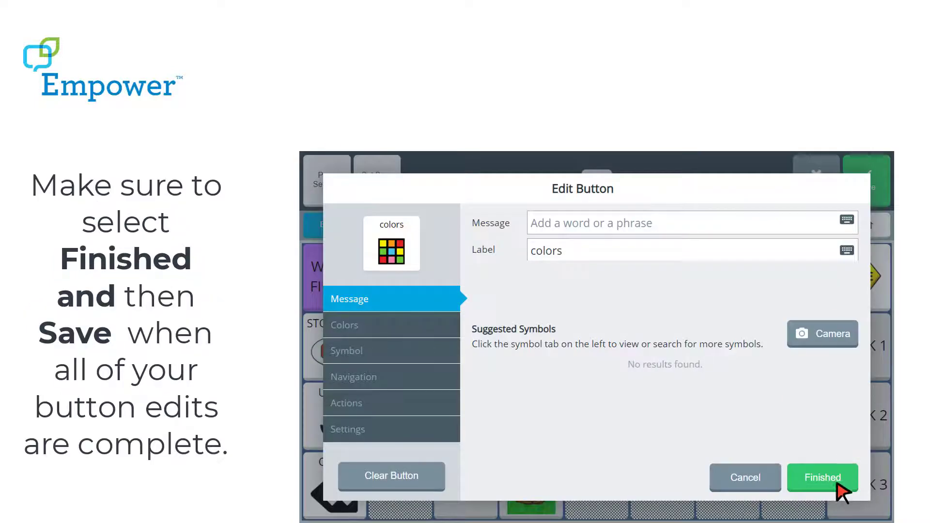
{"action": "left_click", "coordinate": [824, 478]}
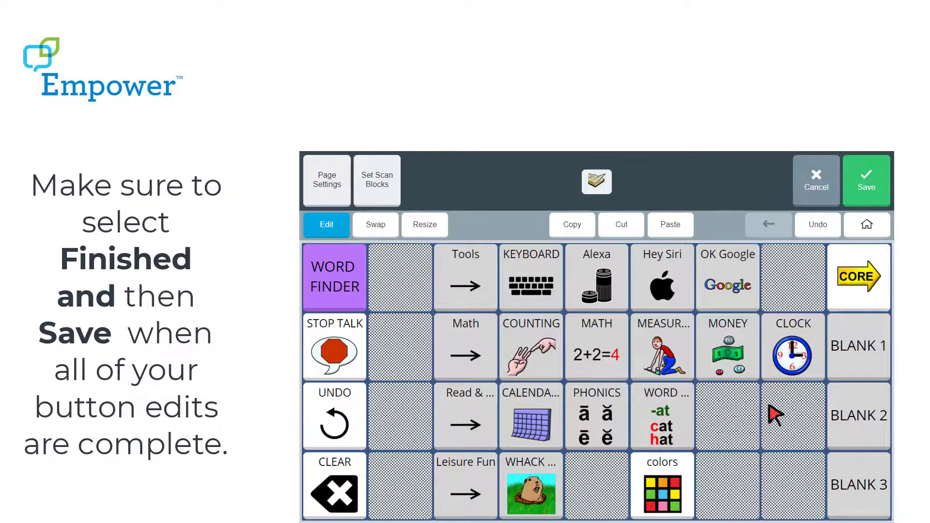
Save the page edits, then tap the colors button five times to hear random colour words.
{"action": "left_click", "coordinate": [875, 203]}
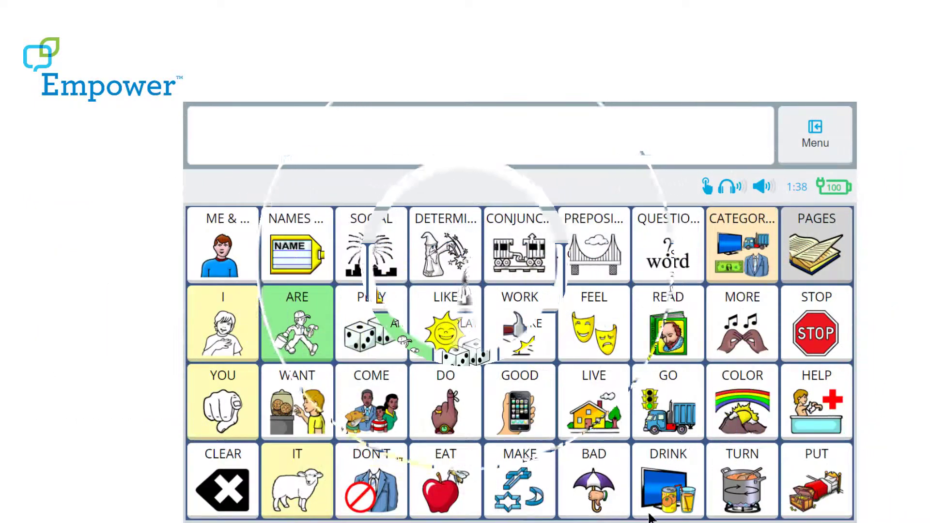
{"action": "left_click", "coordinate": [837, 260]}
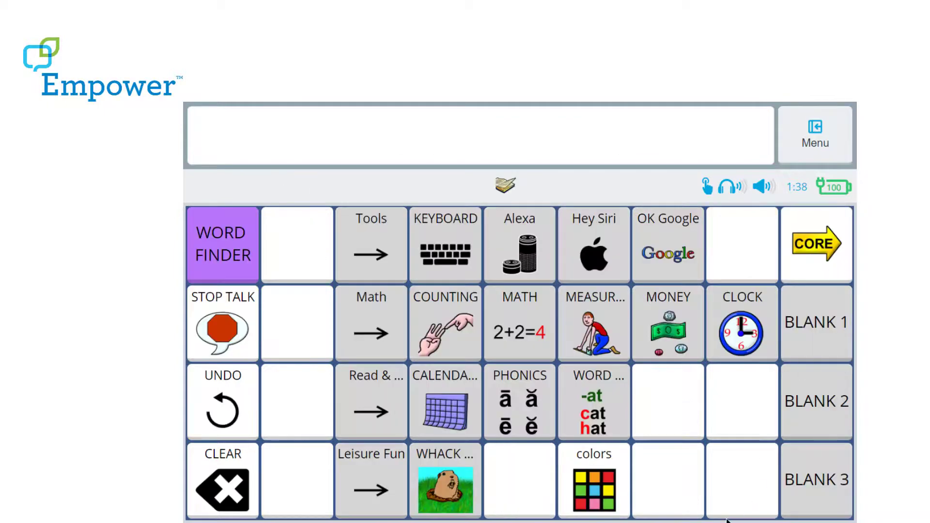
{"action": "left_click", "coordinate": [609, 500]}
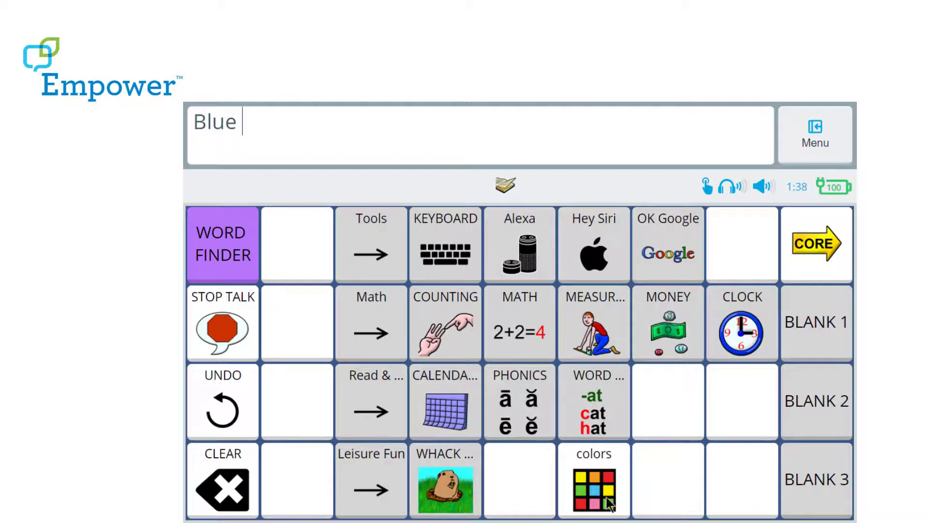
{"action": "left_click", "coordinate": [606, 497]}
{"action": "left_click", "coordinate": [605, 496]}
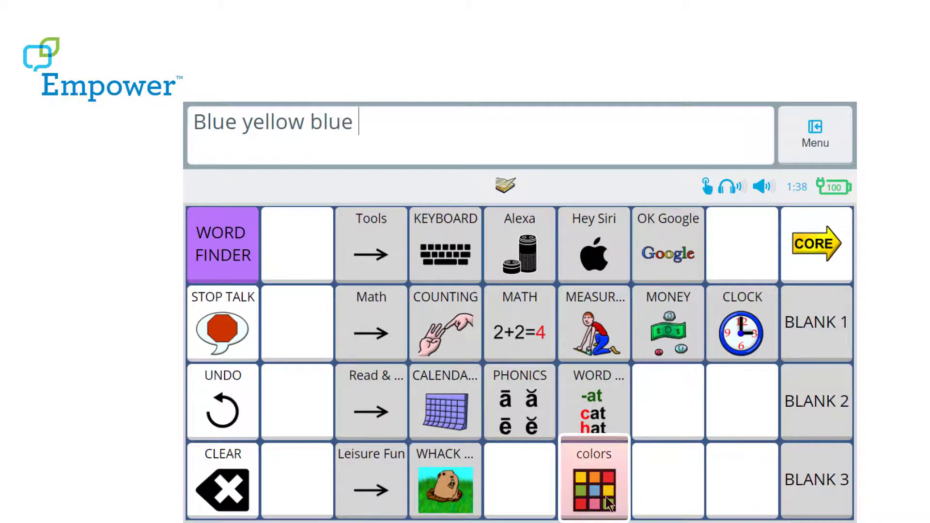
{"action": "left_click", "coordinate": [606, 496]}
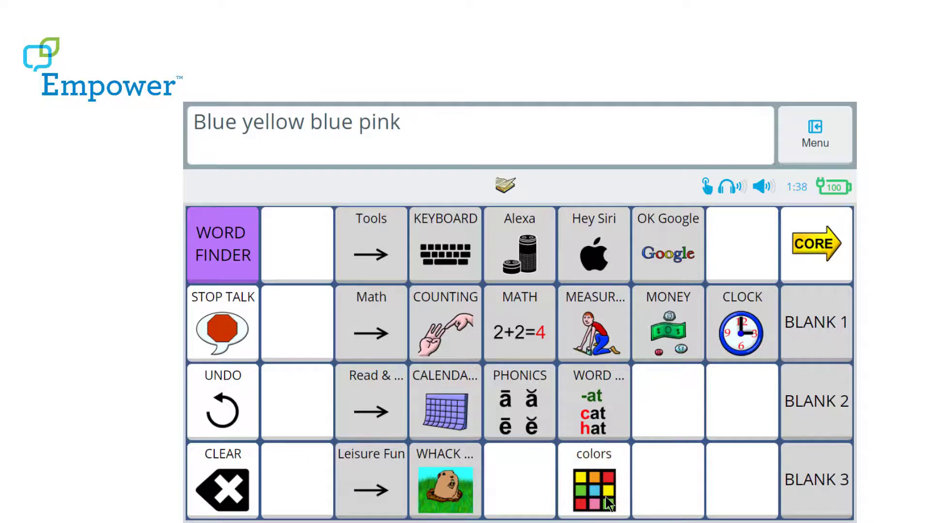
{"action": "left_click", "coordinate": [606, 496]}
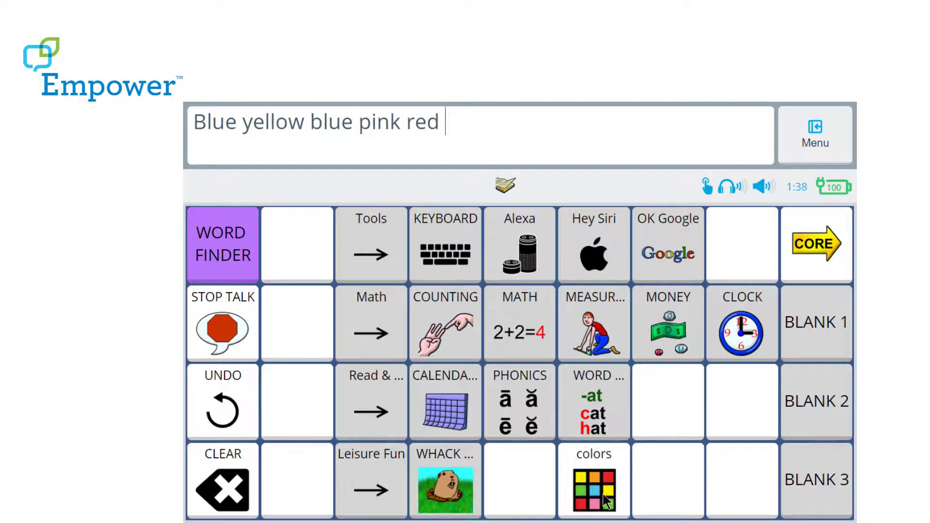